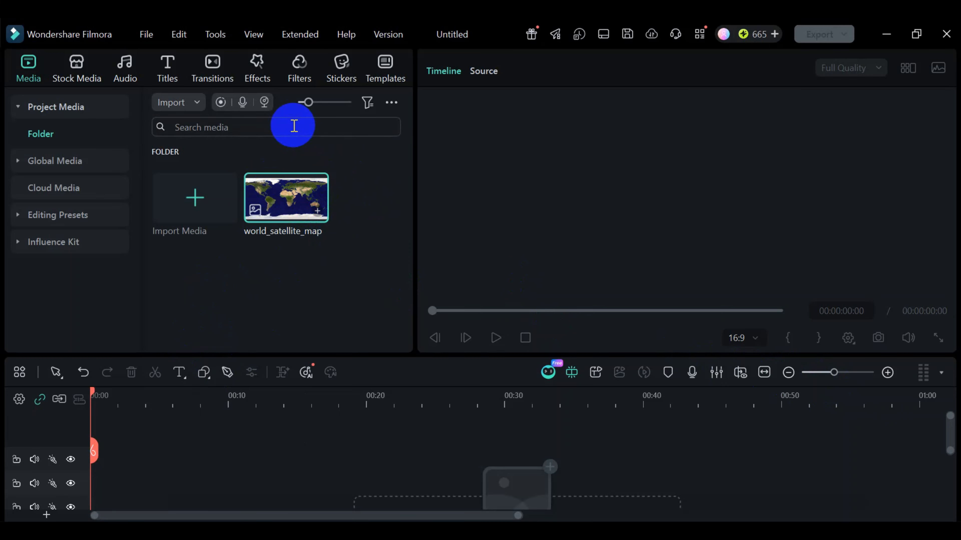
- Place world_satellite_map at the start of the timeline and extend its clip to about 26 seconds
drag(293, 202, 91, 486)
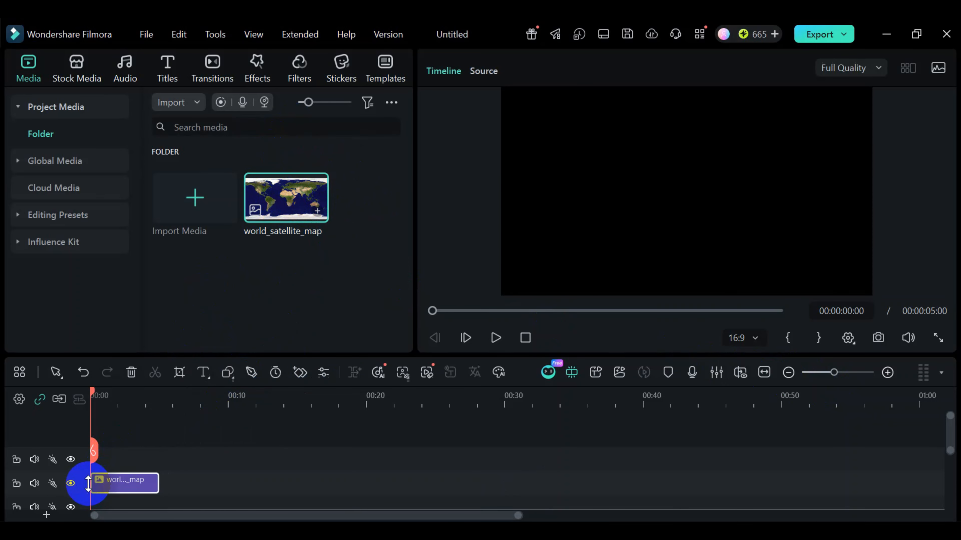
drag(156, 483, 461, 517)
- Draw two curved pen paths on the map, from southern South America to southern Africa and from there over Asia to Australia
key(p)
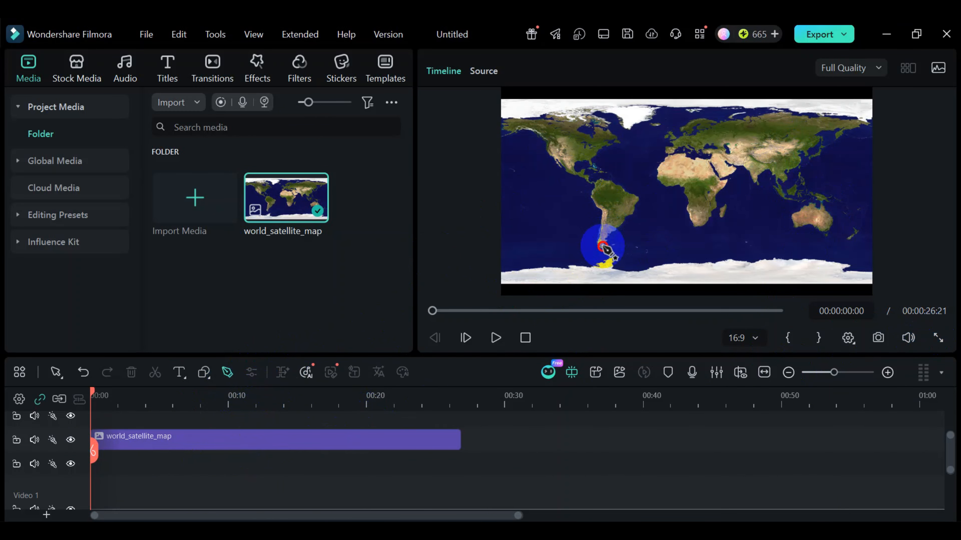
click(603, 246)
drag(698, 205, 767, 237)
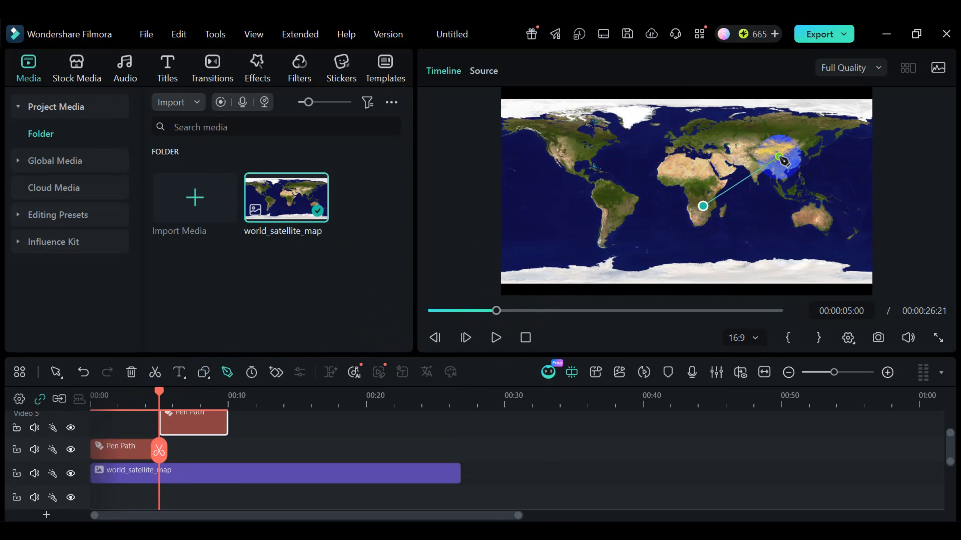
drag(792, 138, 849, 157)
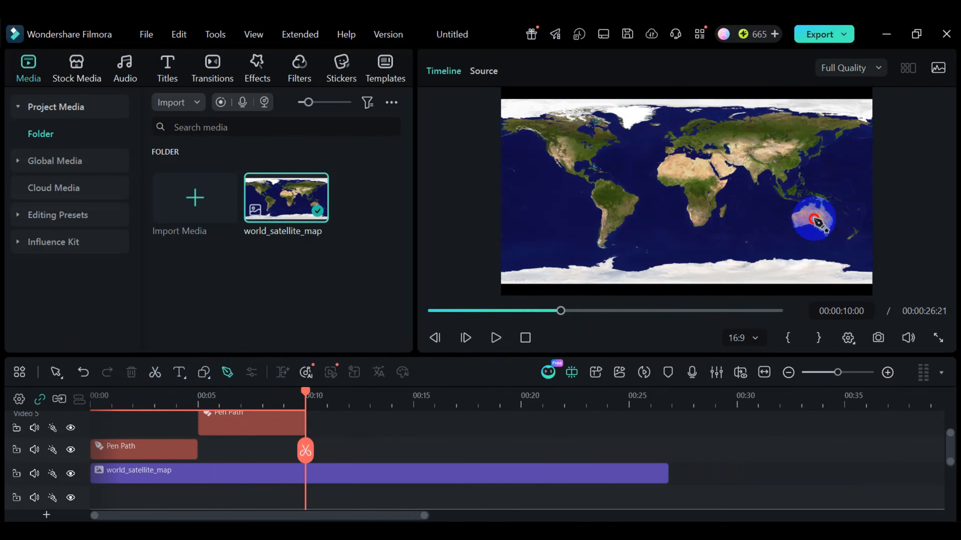
- Draw a third curved pen path at 10 s, from Australia through northern Asia and Canada to Alaska
click(813, 219)
drag(790, 127, 731, 161)
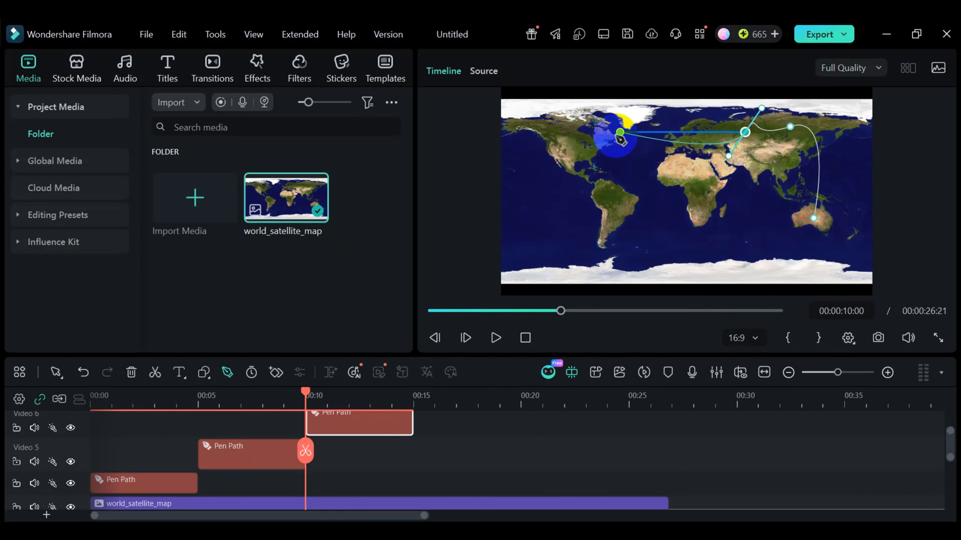
click(571, 127)
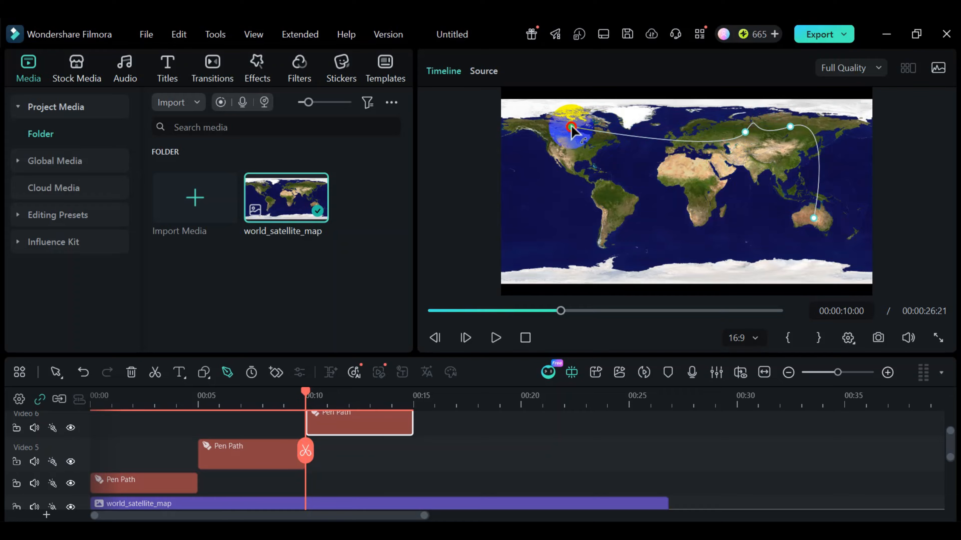
click(533, 124)
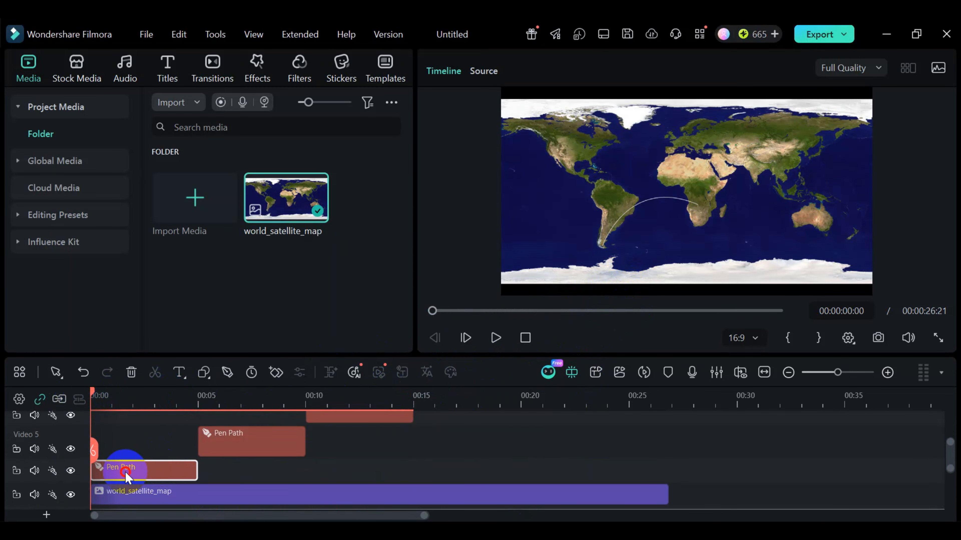
- Apply the Ease In & Out trim path animation to the first pen path and preview its playback
double_click(125, 473)
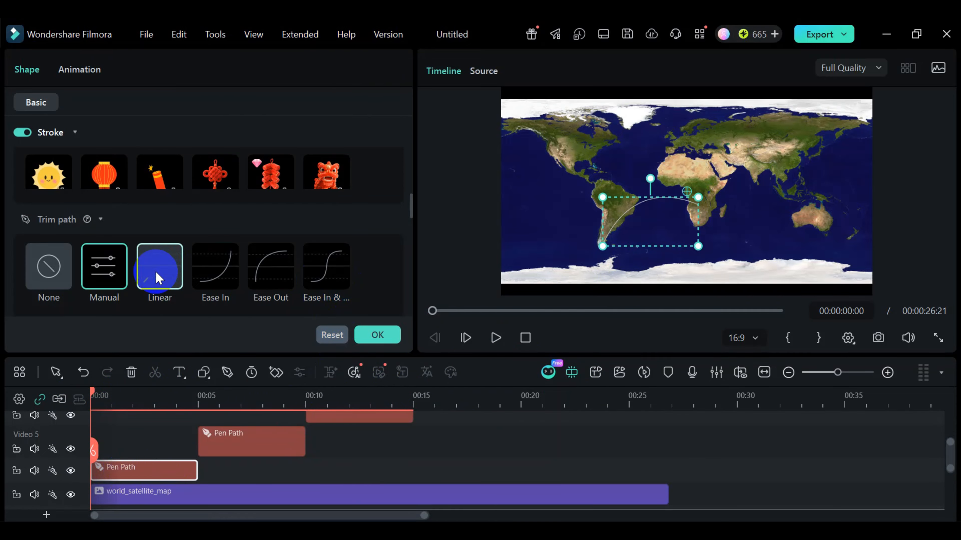
scroll(354, 279, down, 2)
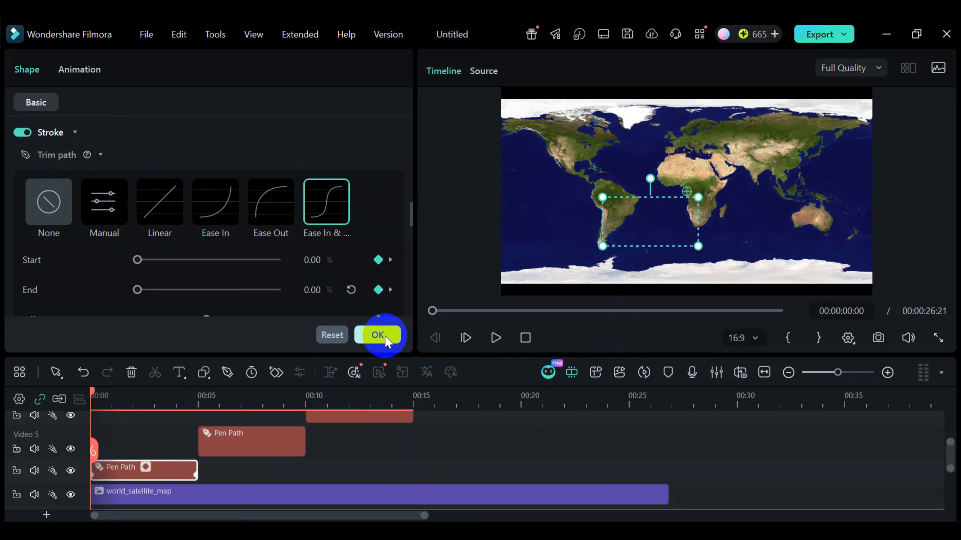
click(378, 336)
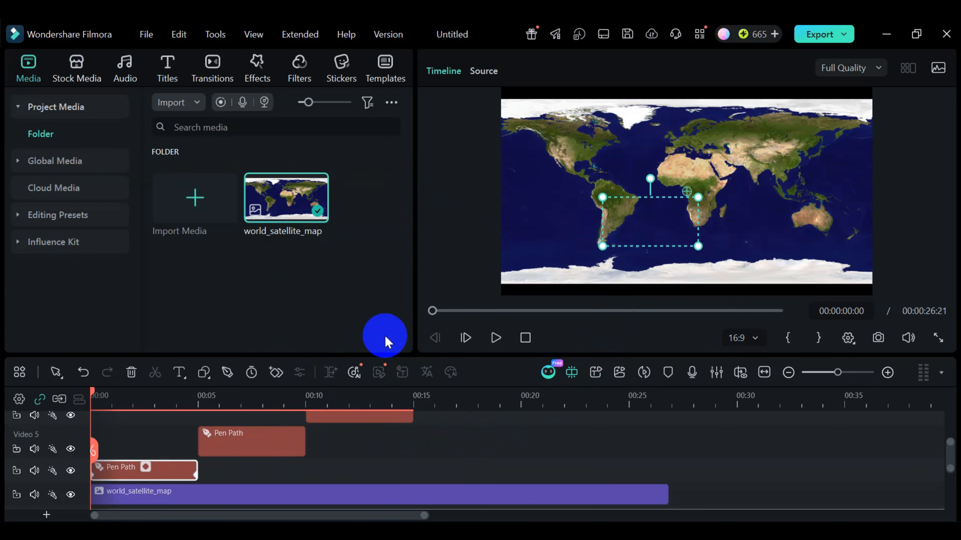
mouse_move(92, 392)
mouse_down()
mouse_move(154, 396)
mouse_move(81, 391)
mouse_up()
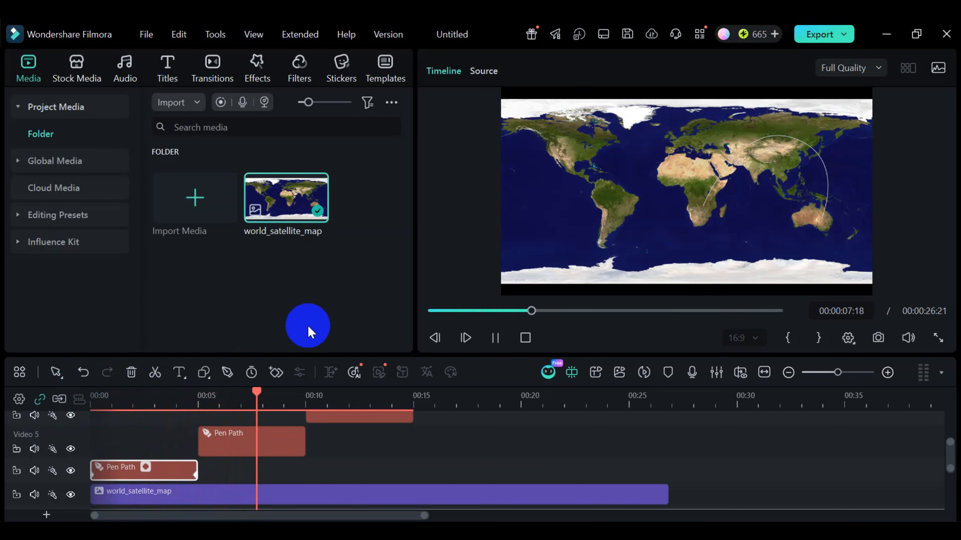
click(495, 337)
- Apply the Ease Out trim path animation to the second pen path
click(214, 441)
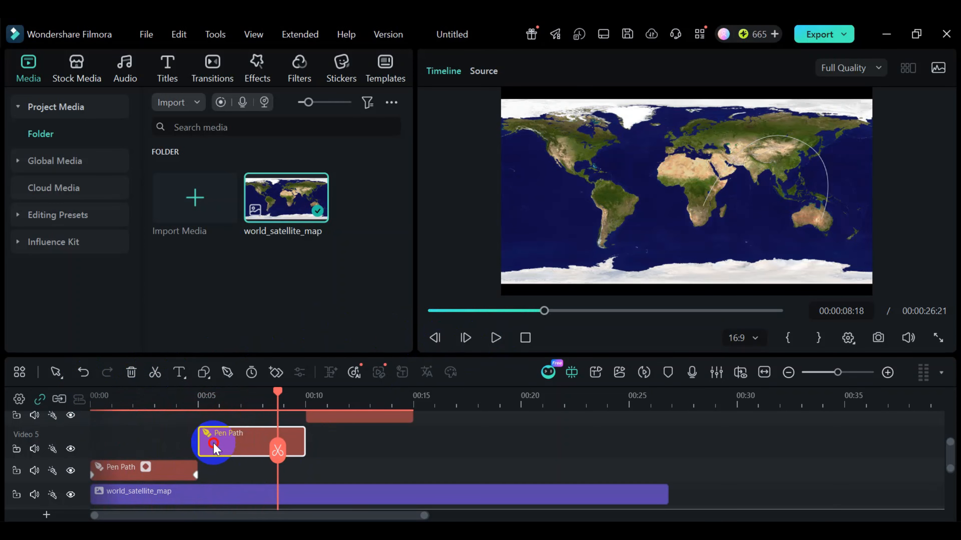
double_click(230, 446)
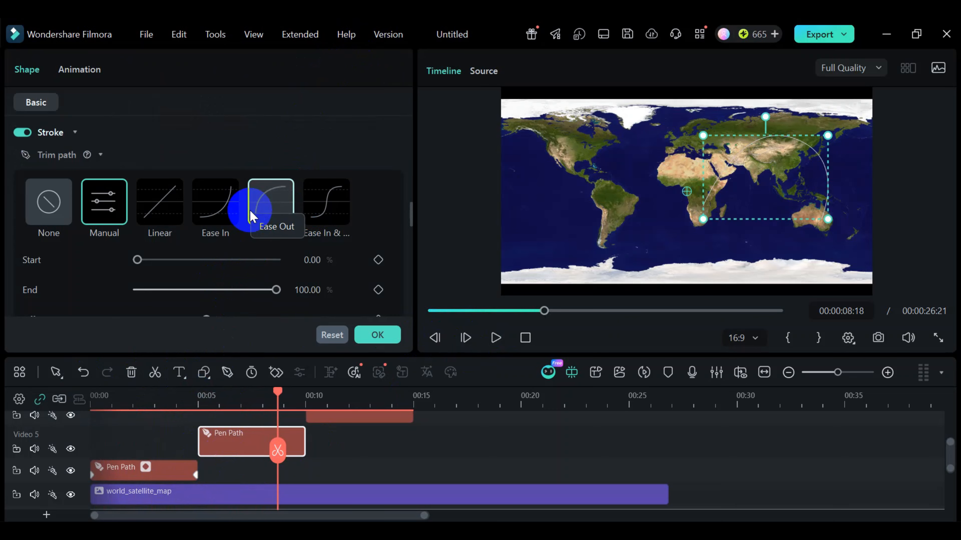
click(261, 197)
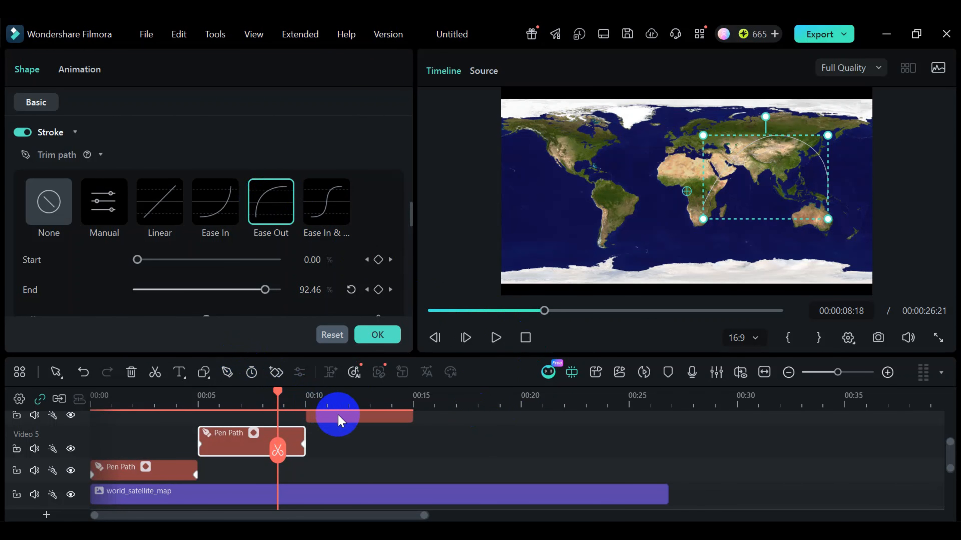
- Apply the Linear trim path animation to the third pen path, which starts at 10 s
click(338, 421)
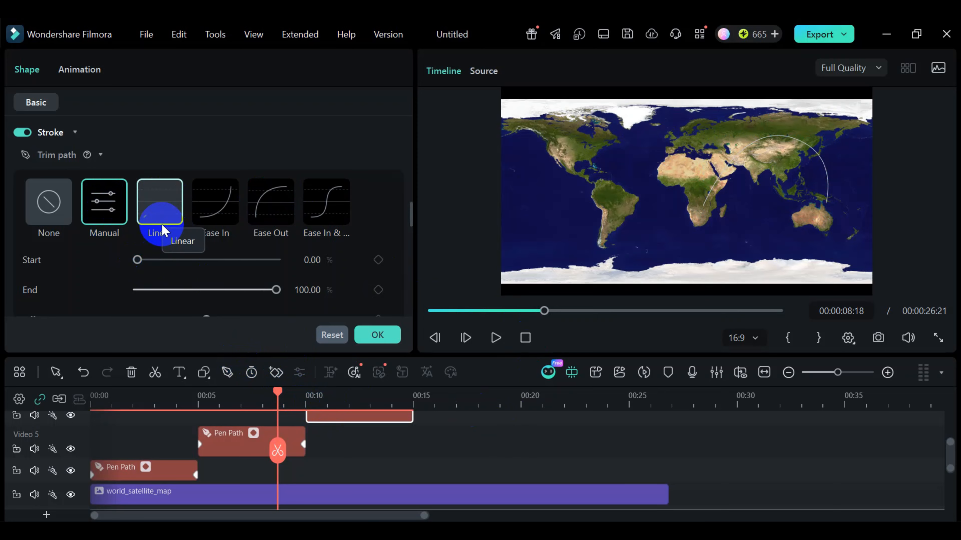
click(160, 204)
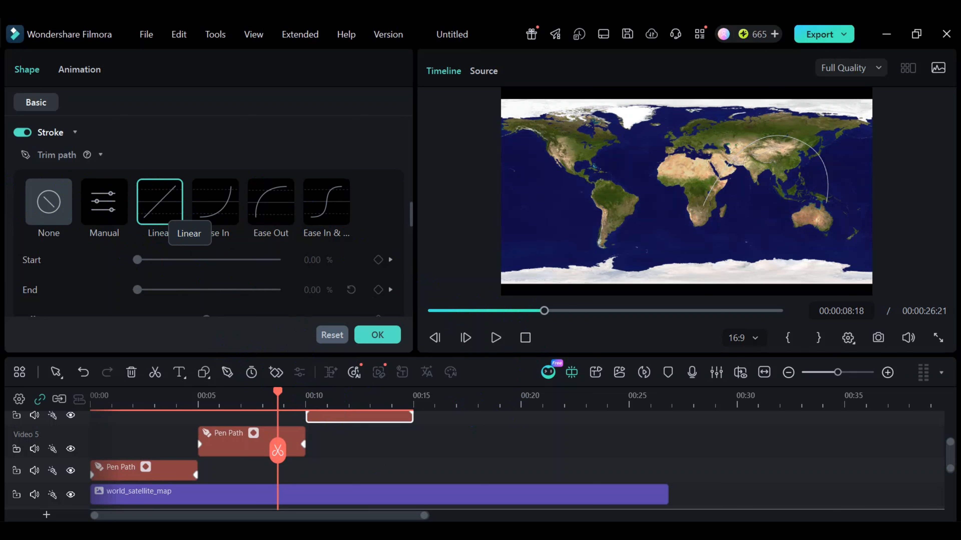
scroll(382, 438, up, 2)
scroll(384, 439, down, 3)
scroll(374, 448, up, 2)
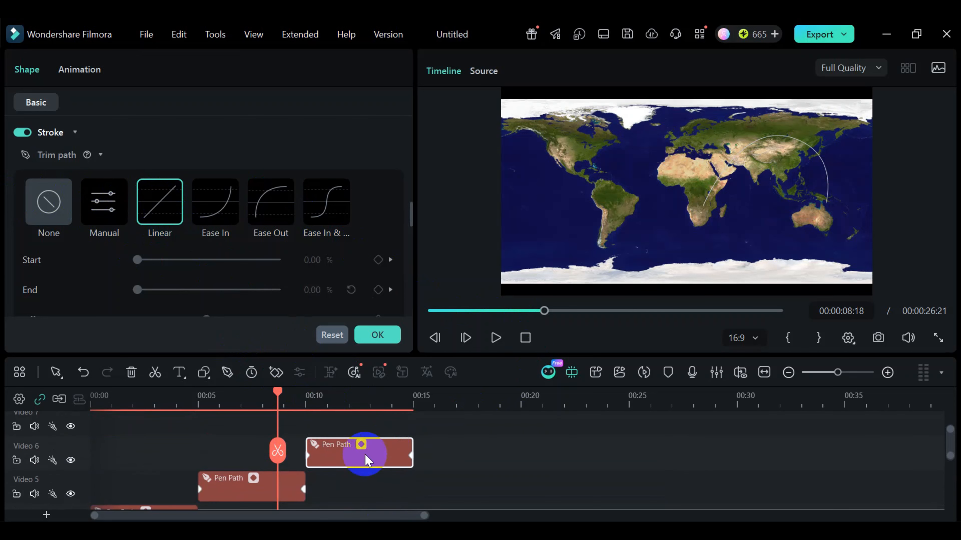
- Choose the Car preset as the resource that travels along the first pen path
drag(278, 392, 126, 404)
scroll(150, 509, right, 3)
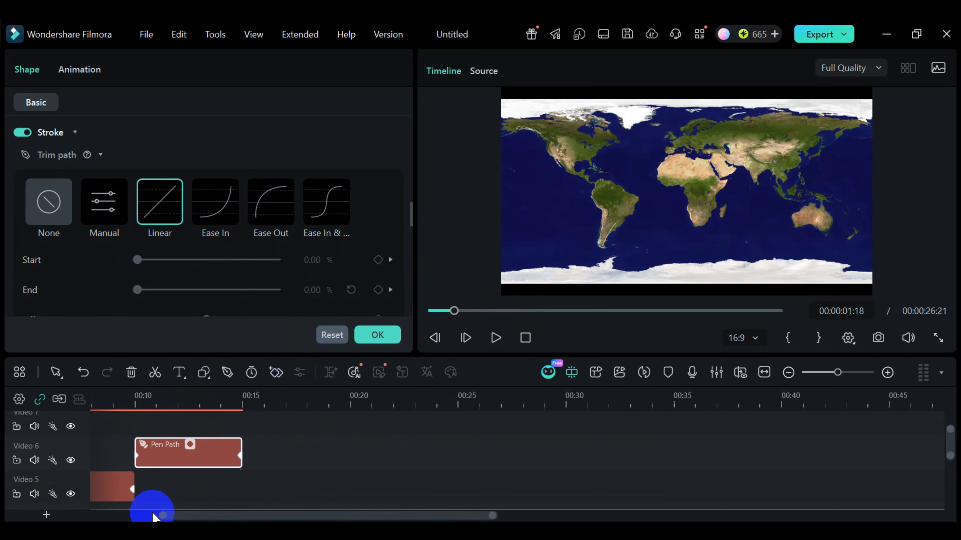
scroll(165, 456, up, 1)
drag(369, 514, 164, 502)
scroll(148, 456, down, 5)
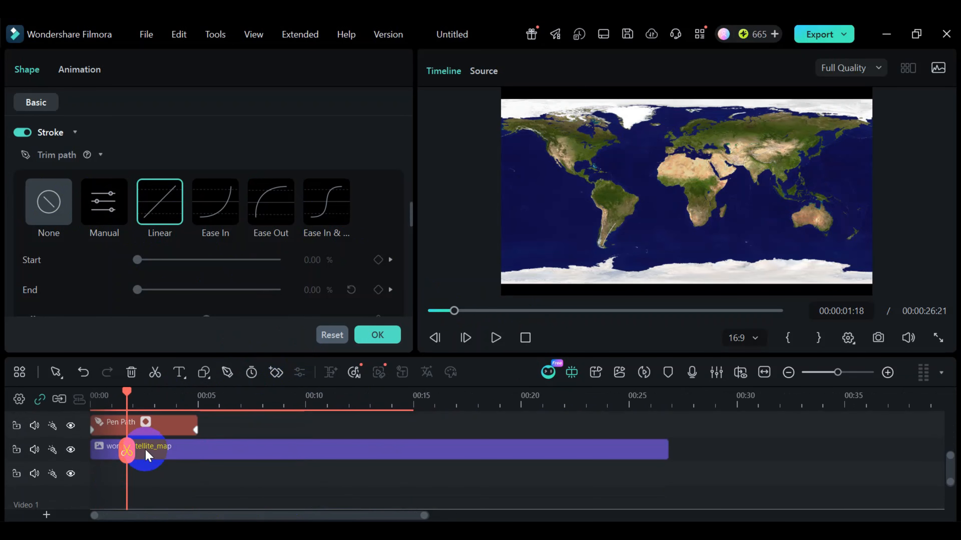
click(152, 422)
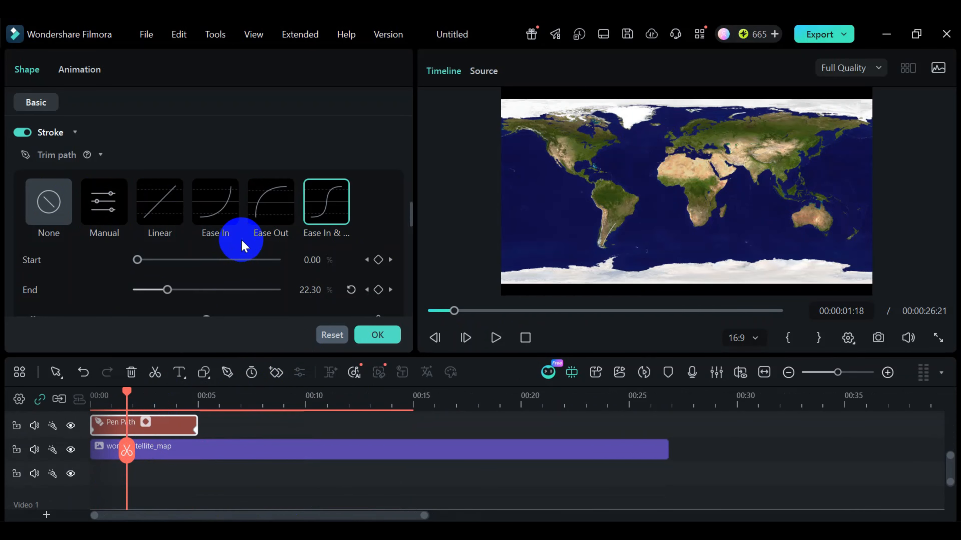
drag(407, 215, 400, 254)
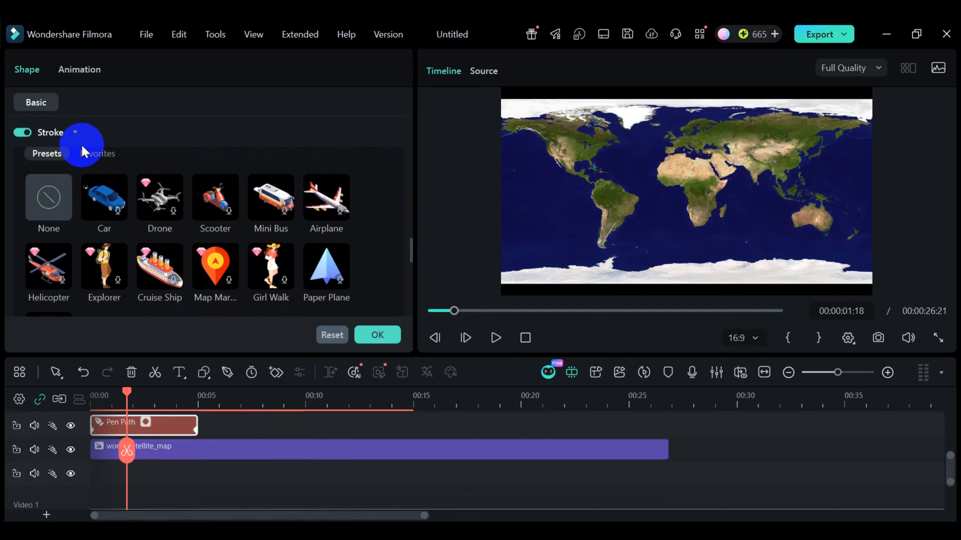
click(119, 219)
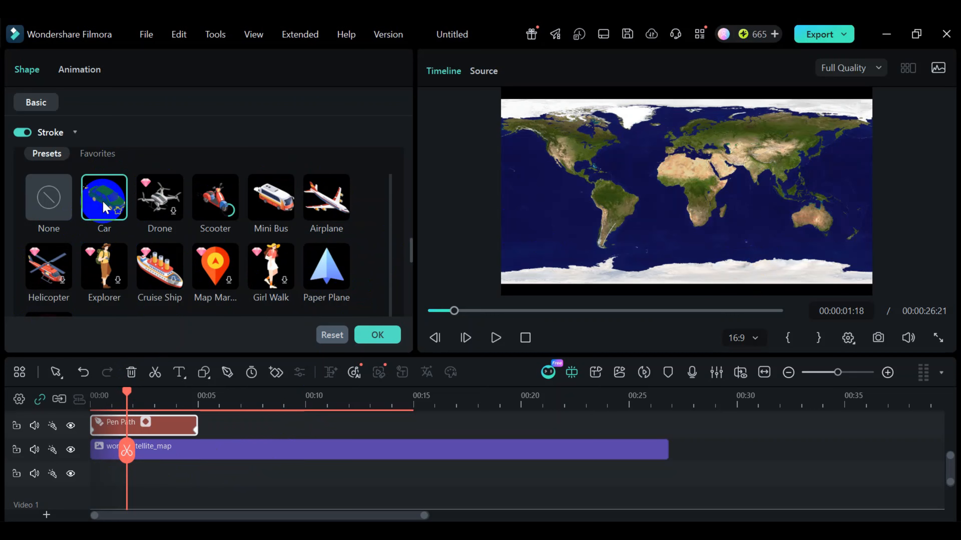
- Link the Car to the first pen path and keep the current 1920x1080 25fps project settings
scroll(397, 278, down, 3)
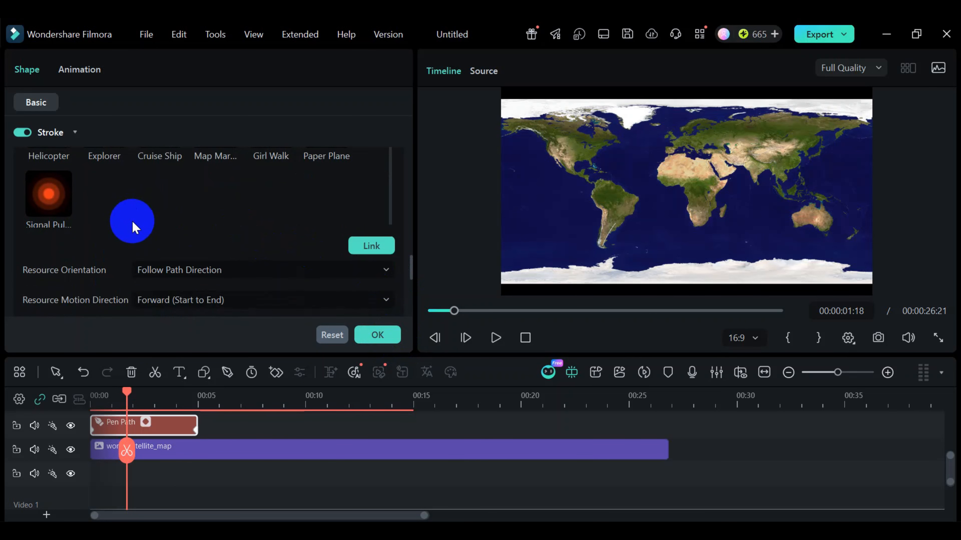
scroll(131, 220, up, 3)
scroll(154, 226, down, 1)
scroll(321, 265, down, 4)
scroll(329, 265, up, 2)
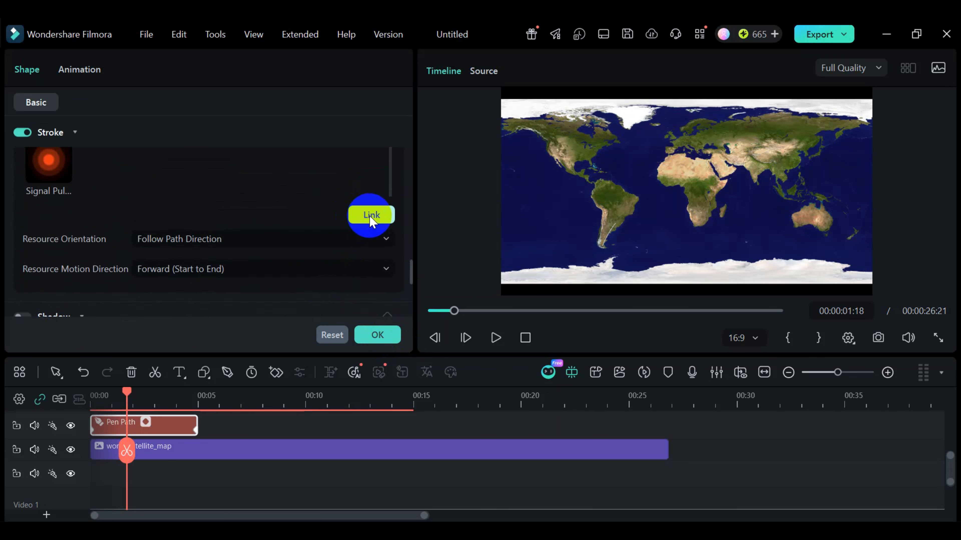
click(371, 218)
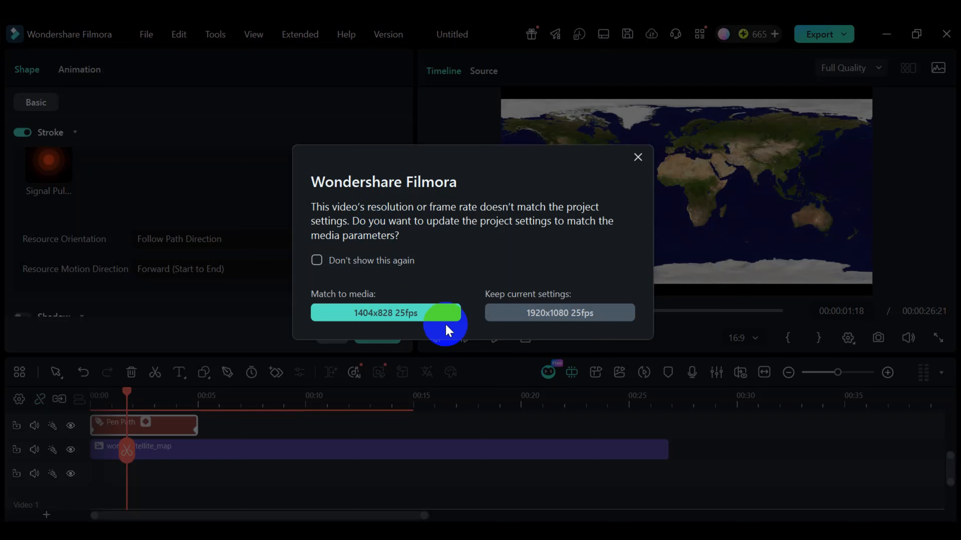
click(543, 321)
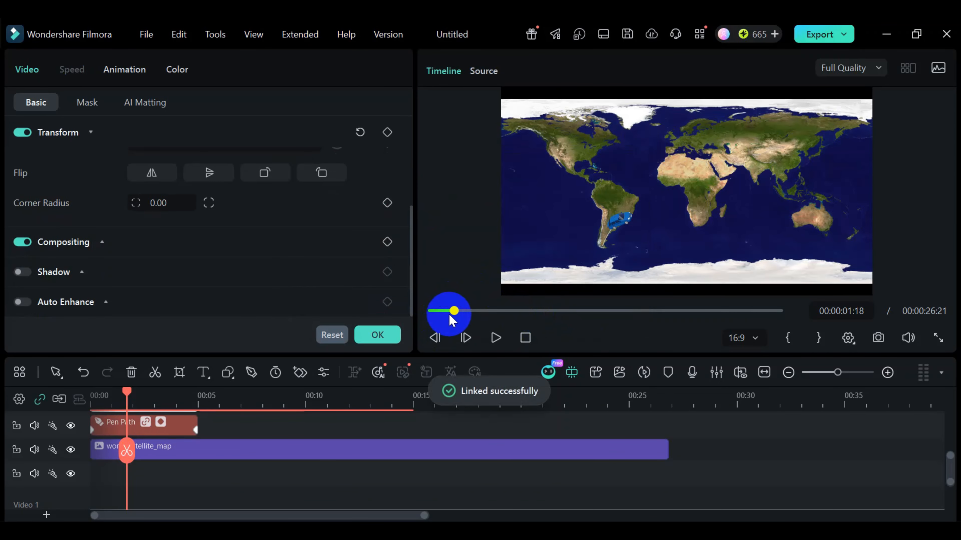
- Shrink the car slightly on the map at the start of its path in South America
drag(455, 310, 431, 310)
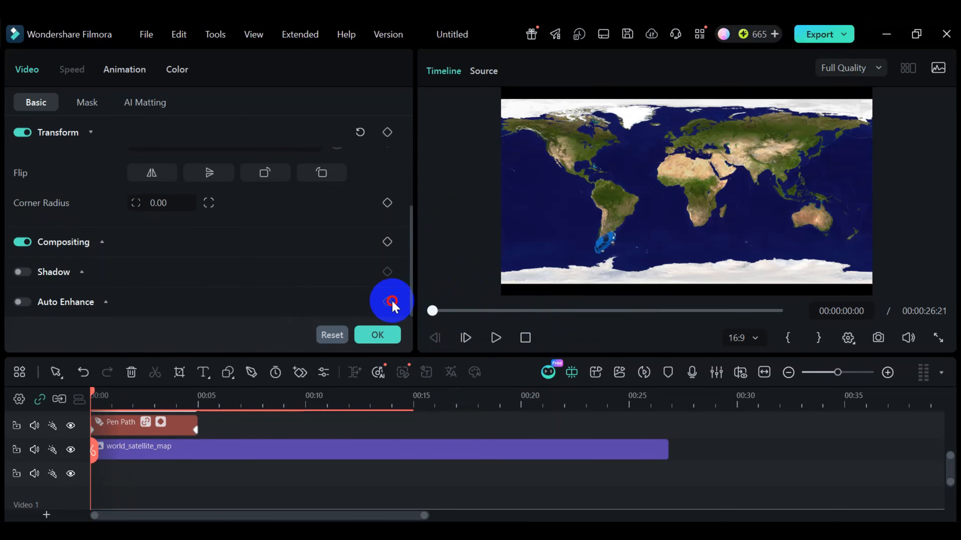
click(608, 236)
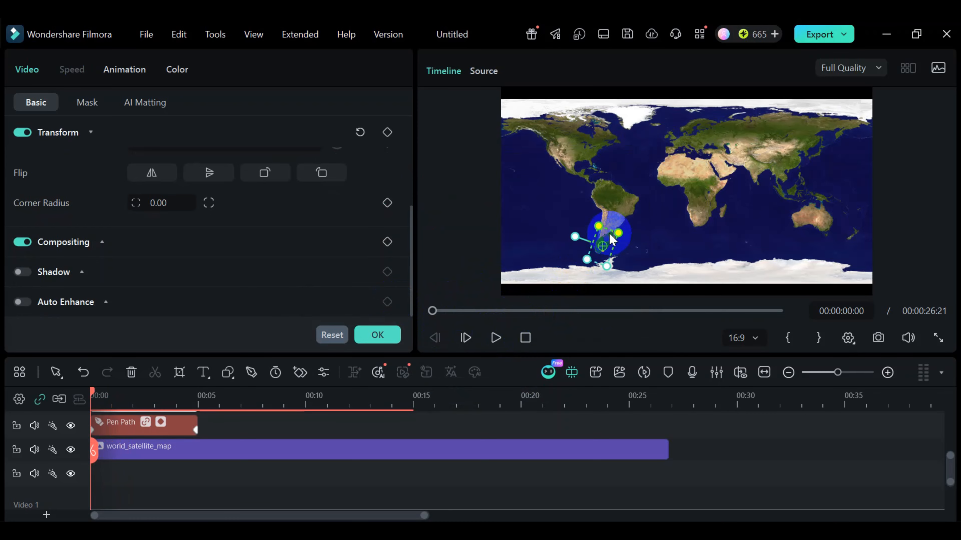
drag(597, 226, 599, 231)
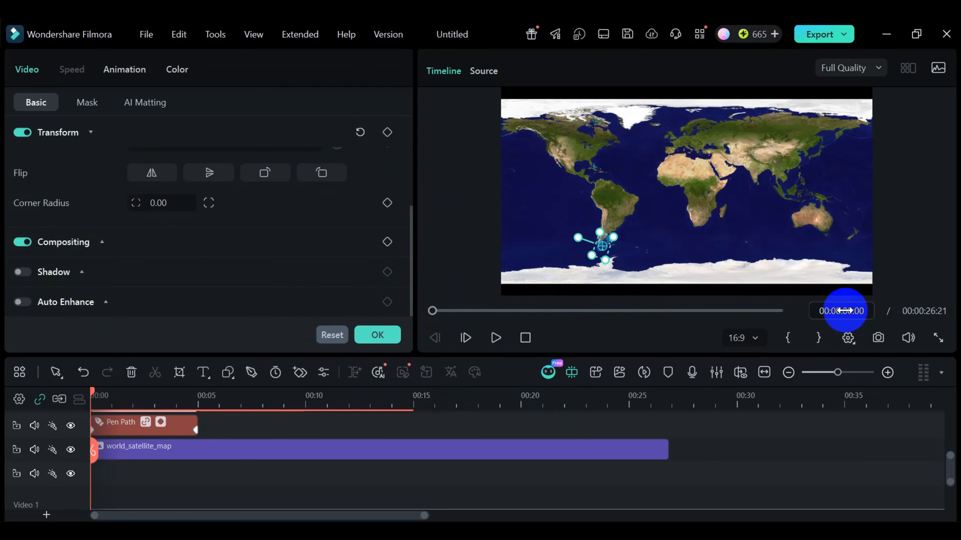
- Preview the animated travel paths in full screen, then return to the editor and pause playback
click(938, 338)
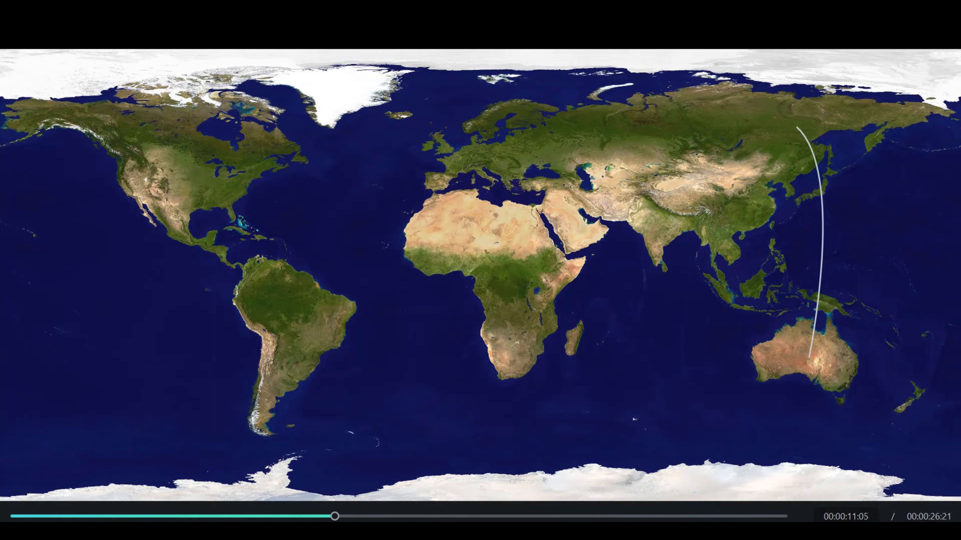
key(Escape)
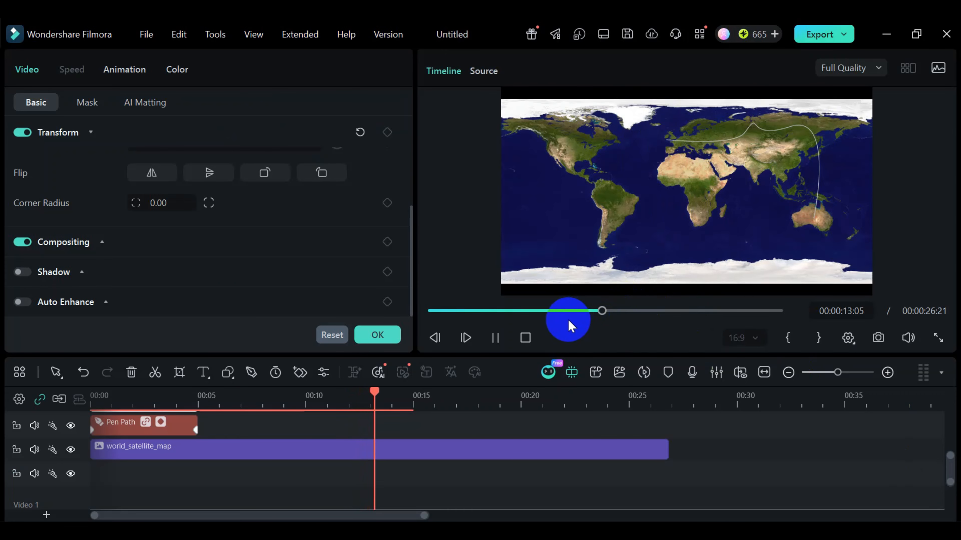
click(496, 345)
- Move the second and third pen path clips onto the first path's track, keeping their start times of 5 and 10 s
click(380, 389)
drag(393, 397, 219, 420)
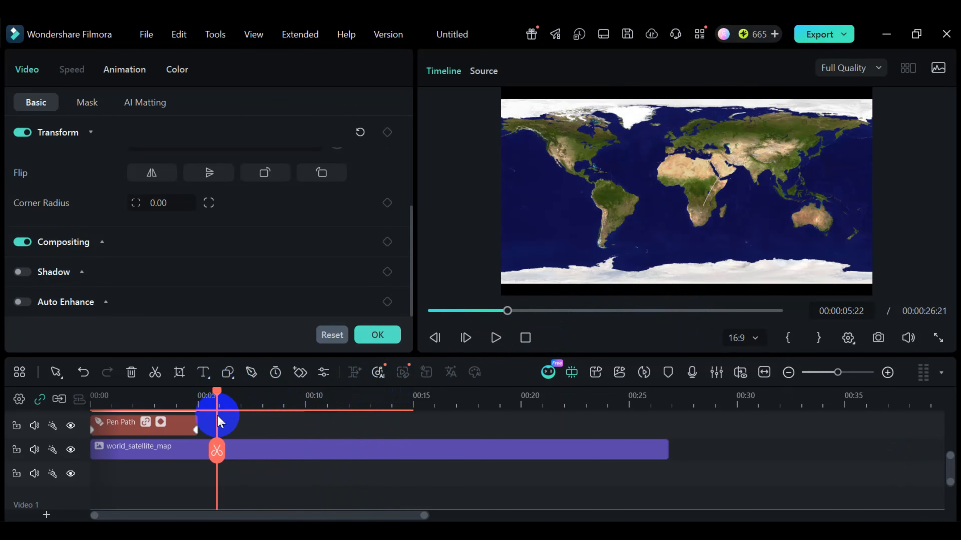
scroll(220, 429, up, 2)
scroll(221, 436, down, 1)
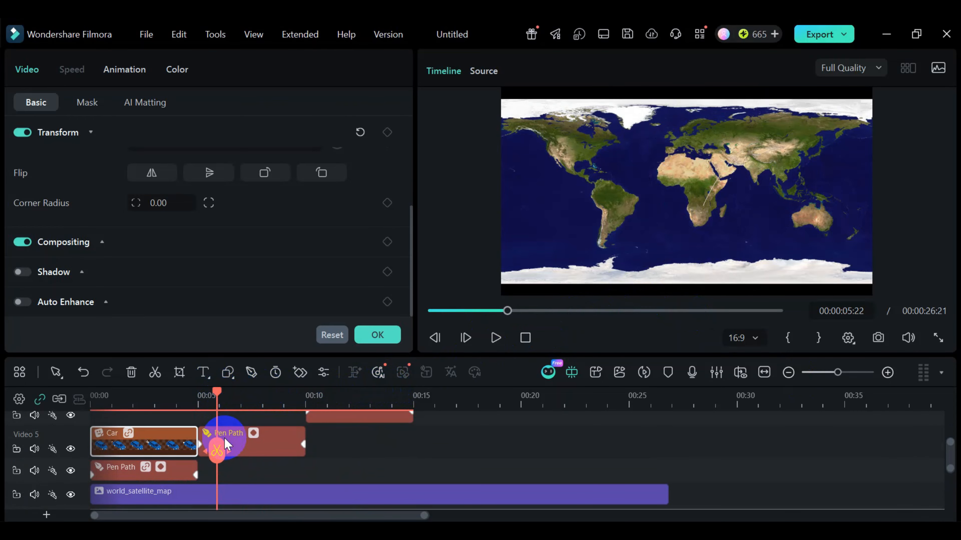
click(268, 440)
drag(264, 447, 274, 476)
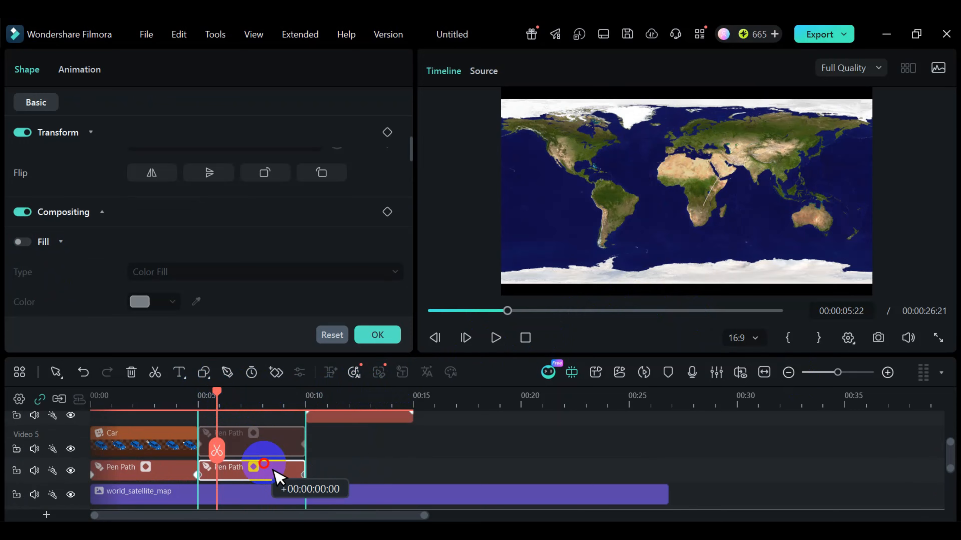
drag(354, 414, 355, 465)
- Link the Airplane to the second pen path and keep the current 1920x1080 25fps project settings
click(251, 472)
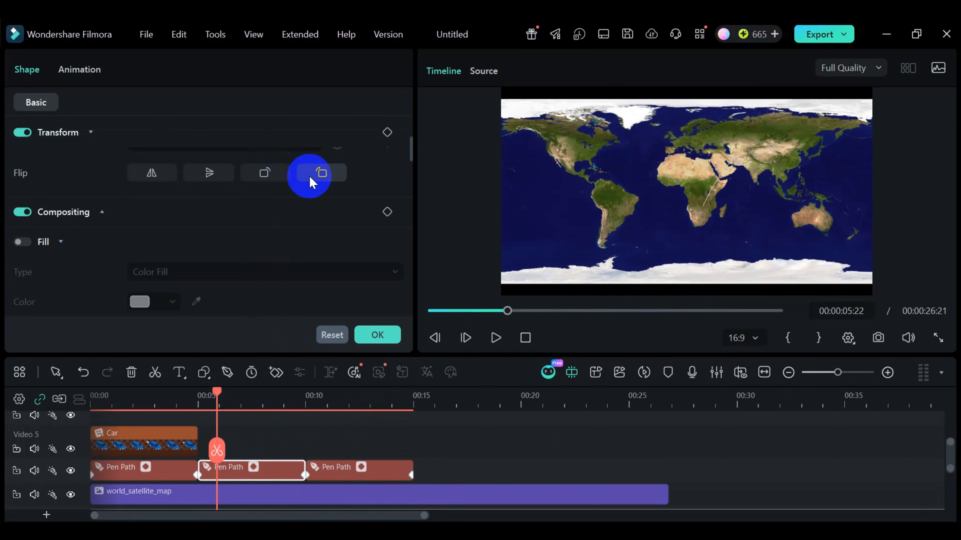
scroll(382, 236, down, 5)
scroll(381, 237, down, 2)
scroll(381, 236, up, 7)
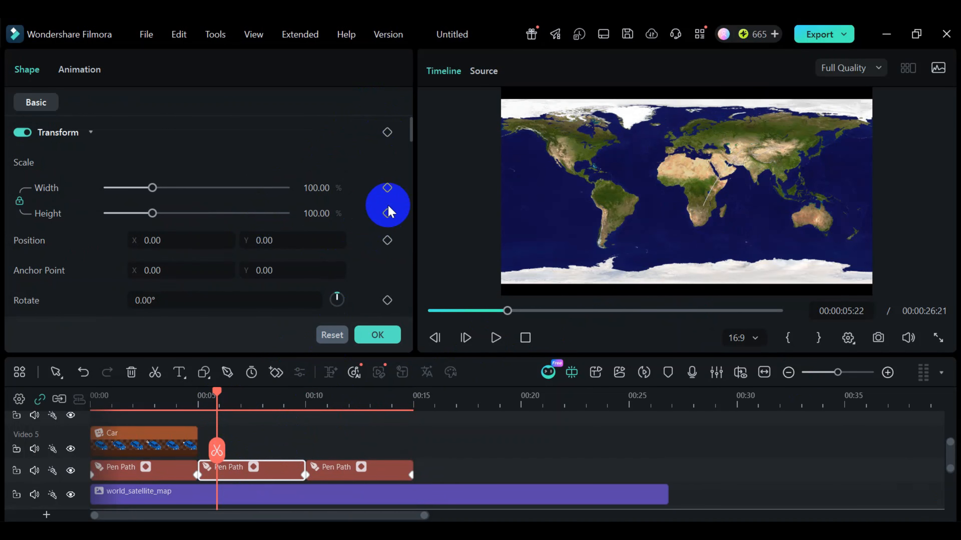
drag(409, 132, 399, 248)
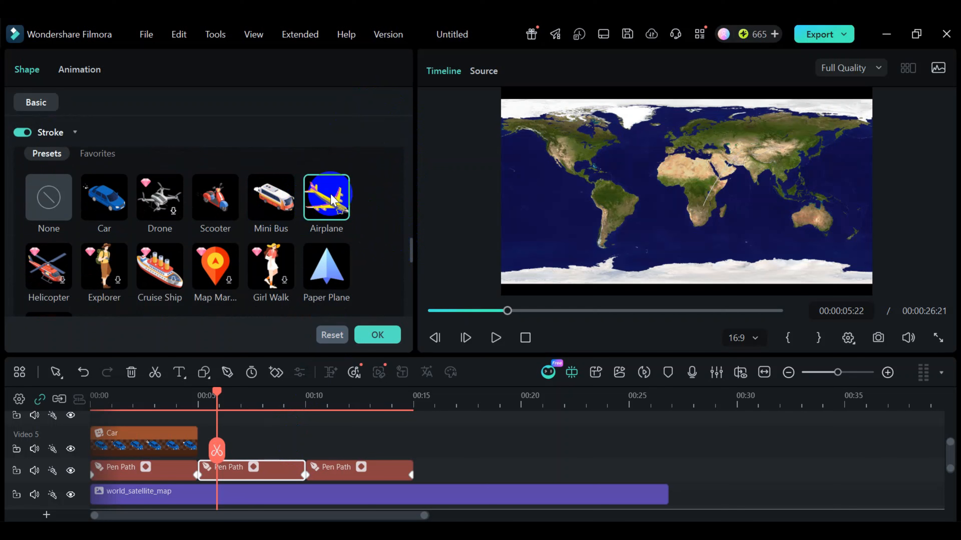
scroll(390, 238, down, 3)
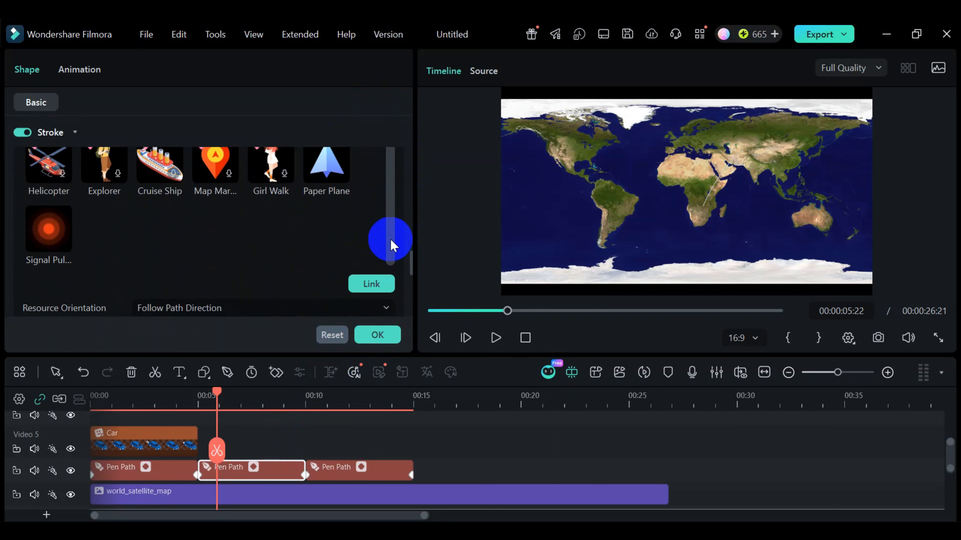
click(371, 283)
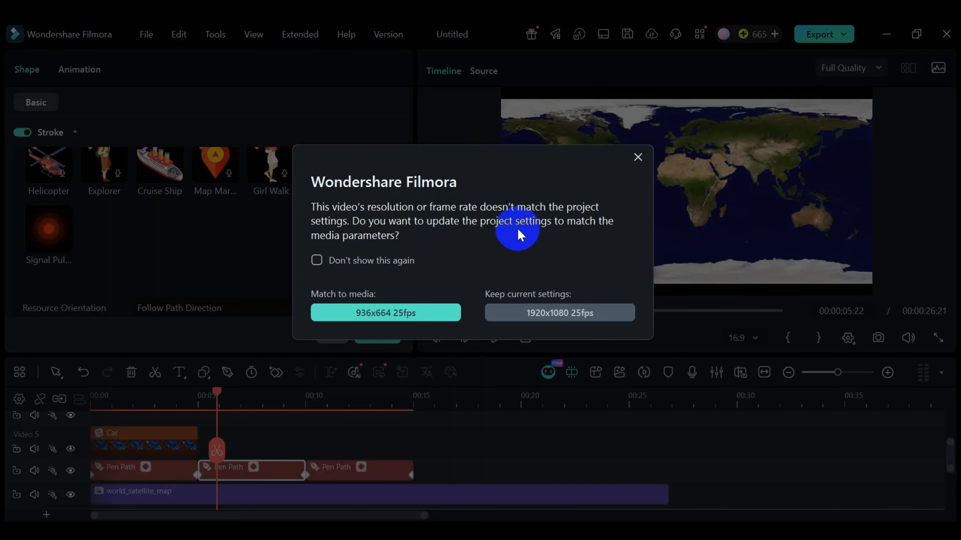
click(507, 313)
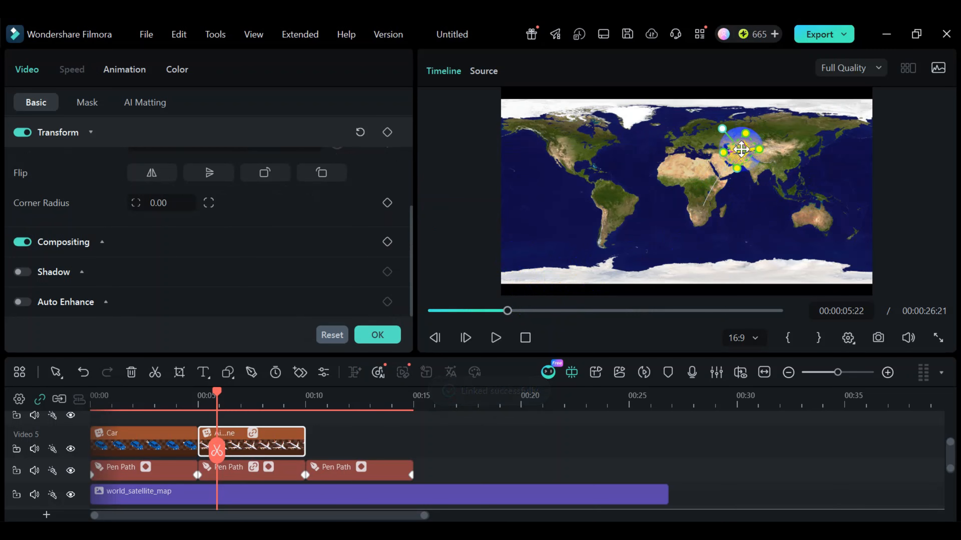
- Shrink the airplane on the map and play its animation from 5 s
drag(747, 134, 747, 141)
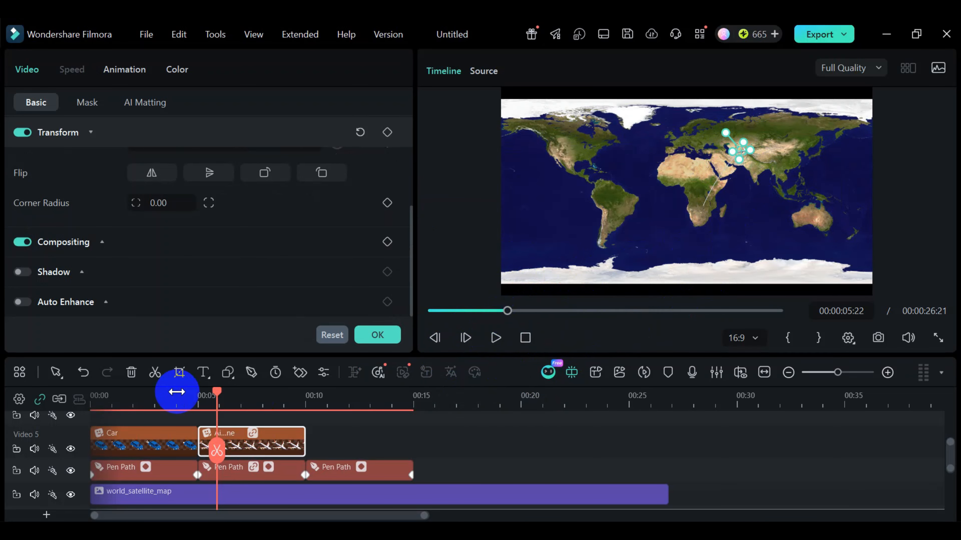
drag(219, 391, 199, 391)
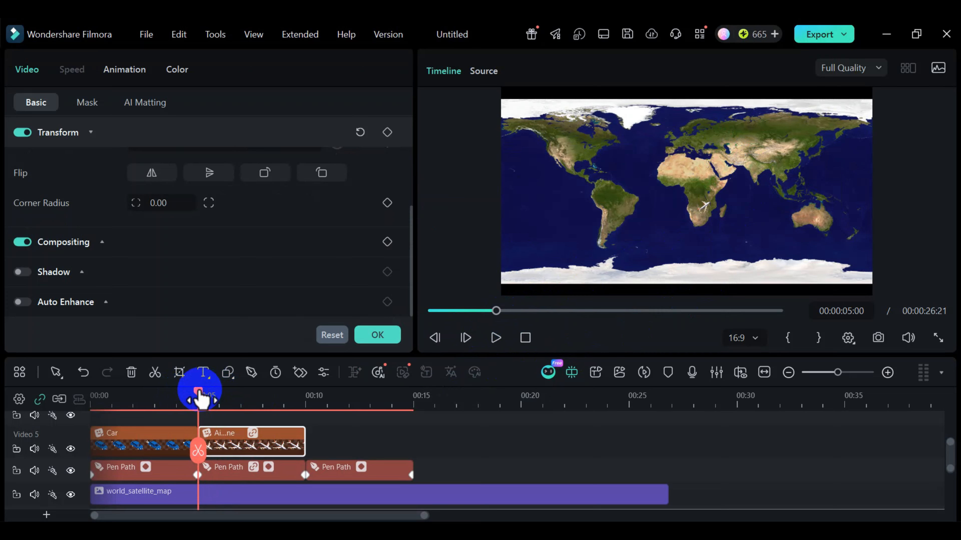
key(space)
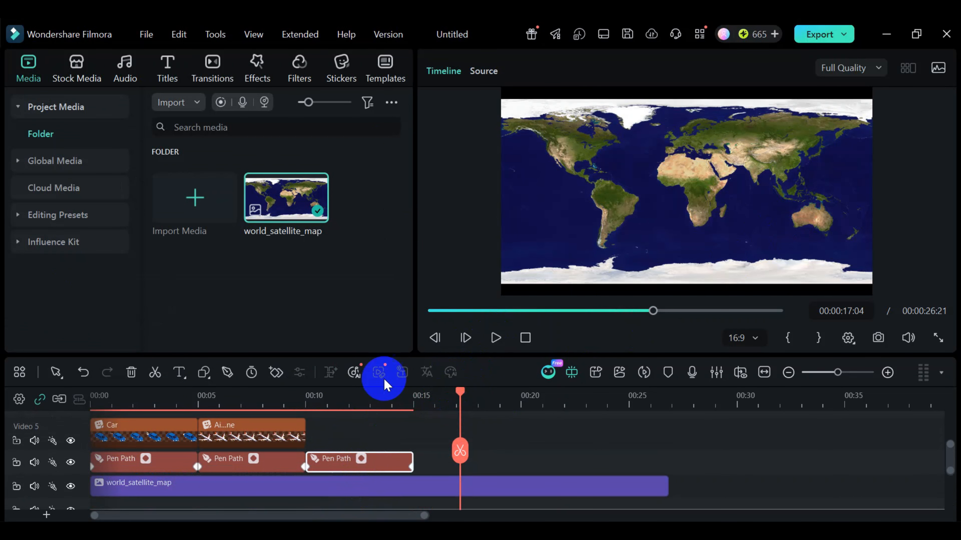
- Link the Scooter to the third pen path and confirm the clip settings
double_click(370, 470)
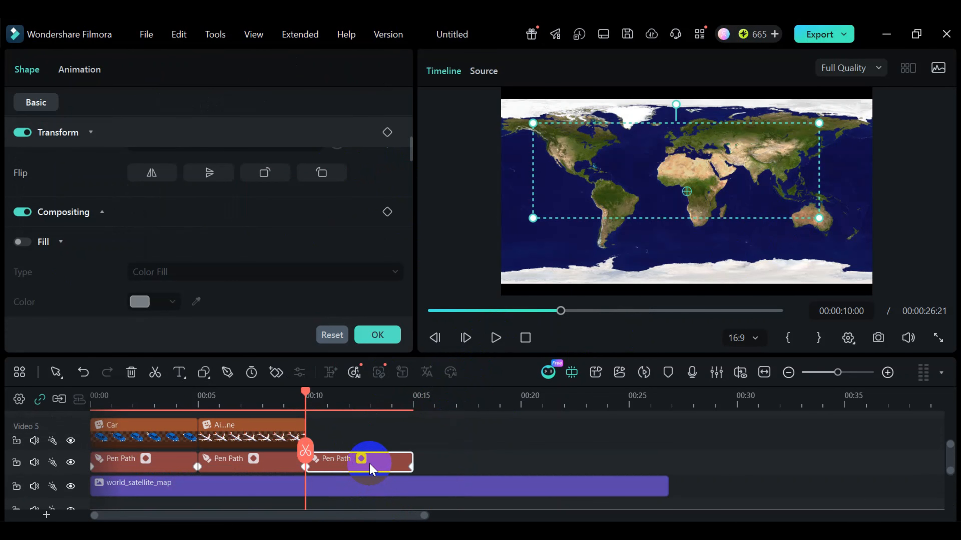
scroll(359, 188, down, 2)
scroll(360, 189, down, 5)
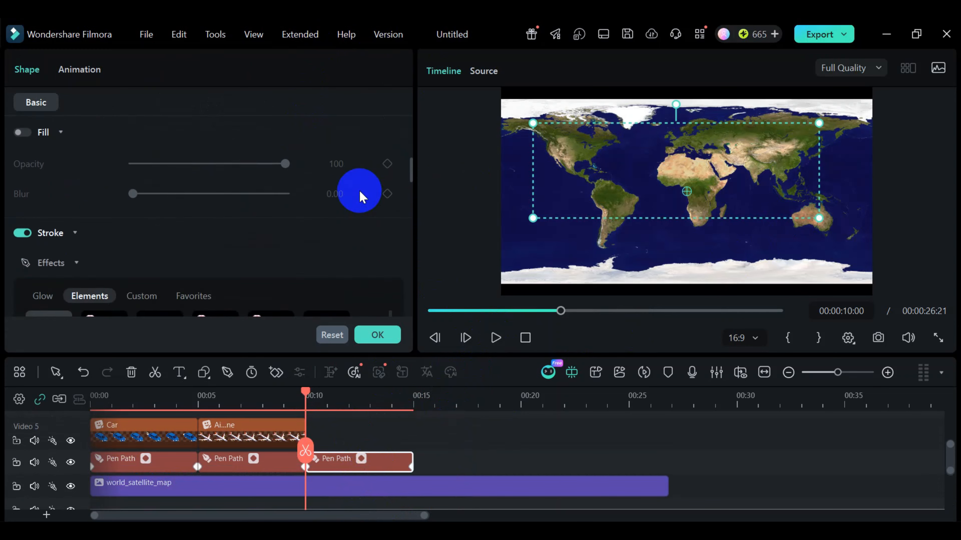
scroll(343, 205, down, 10)
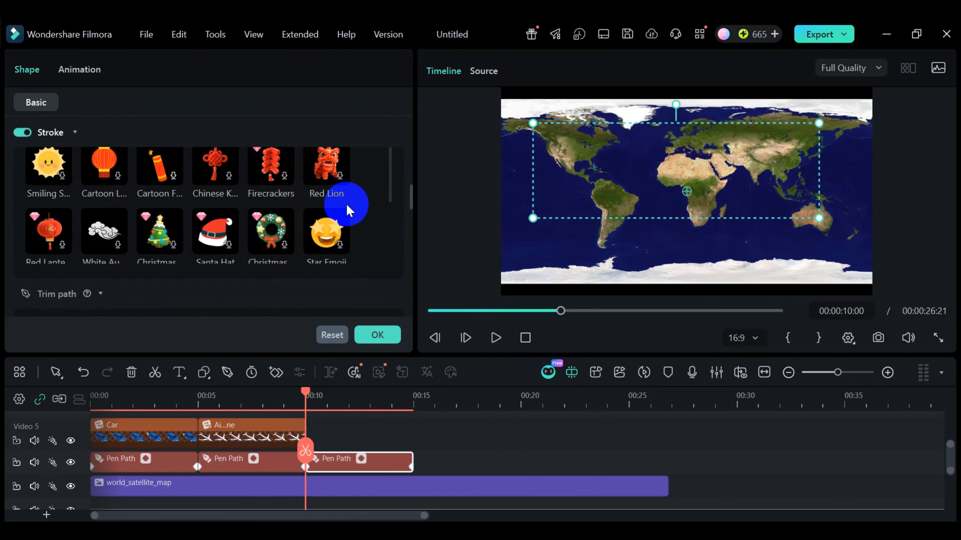
scroll(348, 200, down, 4)
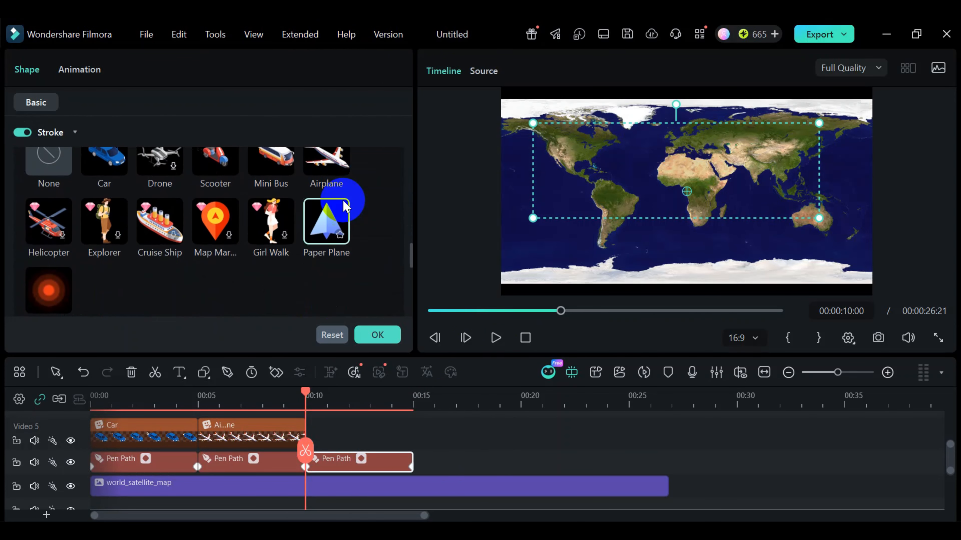
scroll(193, 284, up, 2)
scroll(193, 290, down, 3)
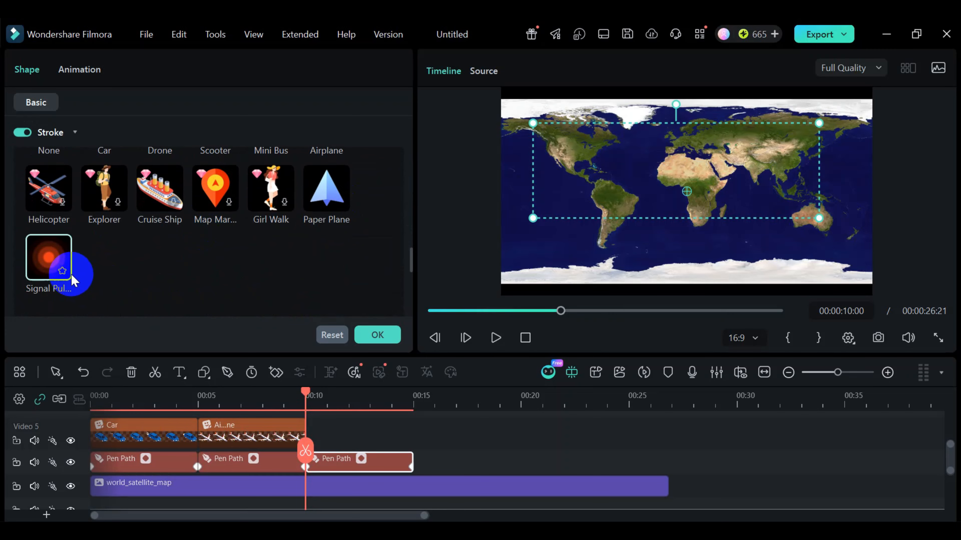
scroll(332, 198, up, 2)
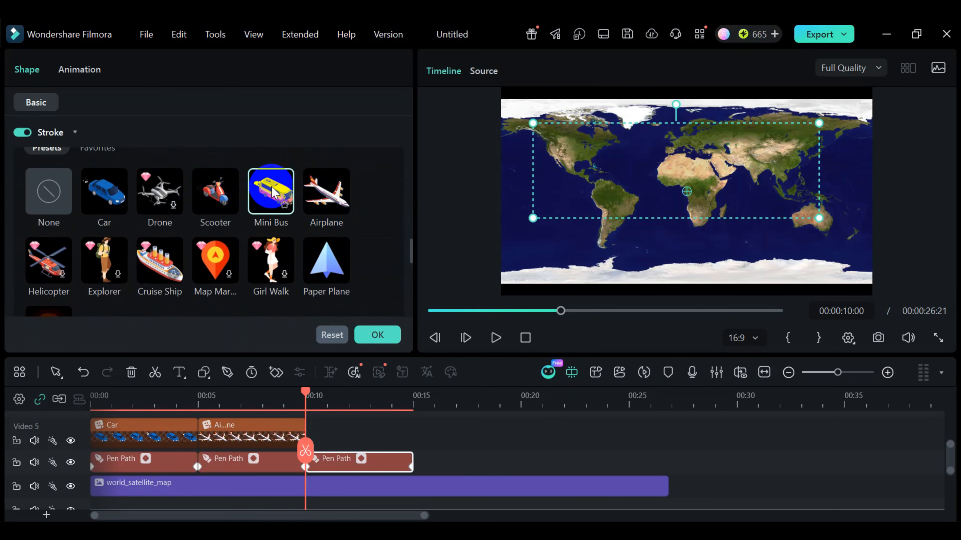
click(215, 191)
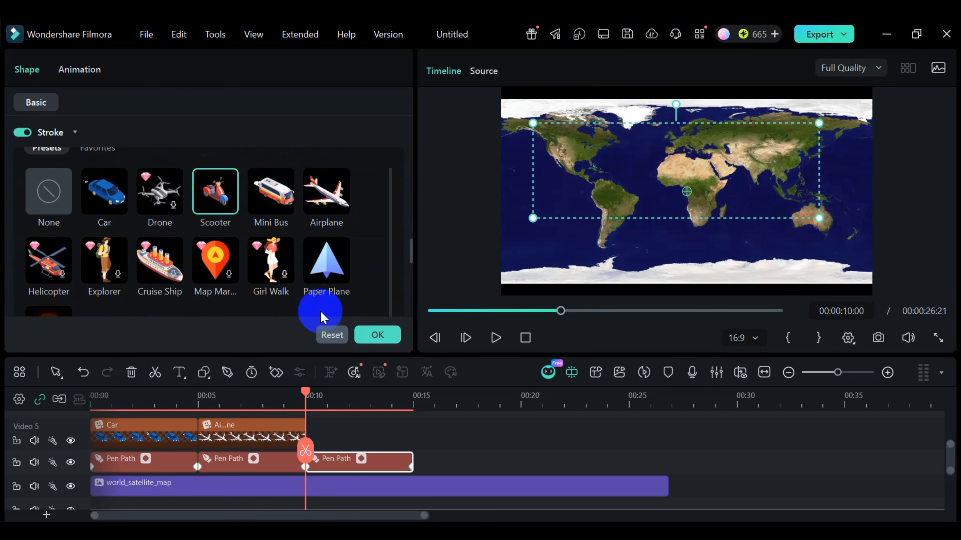
scroll(393, 251, down, 3)
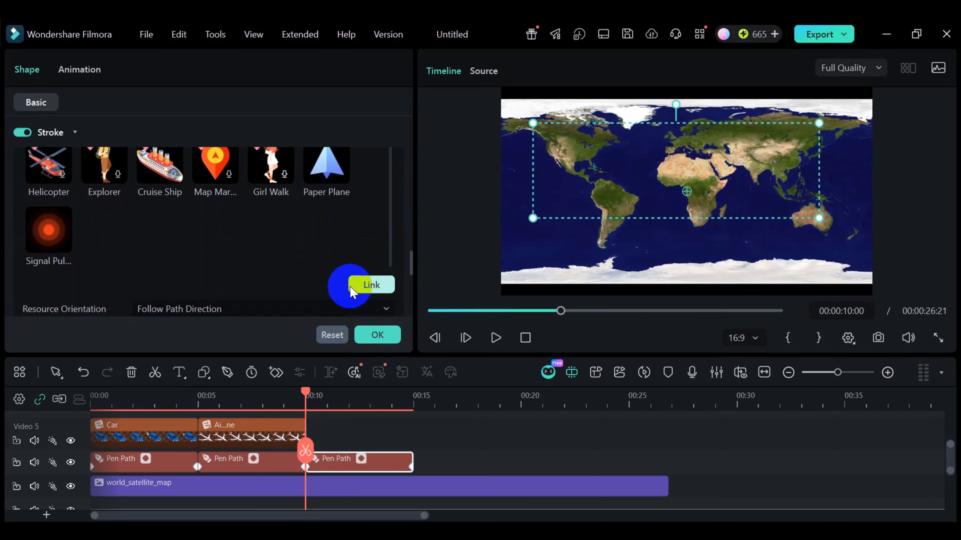
click(361, 289)
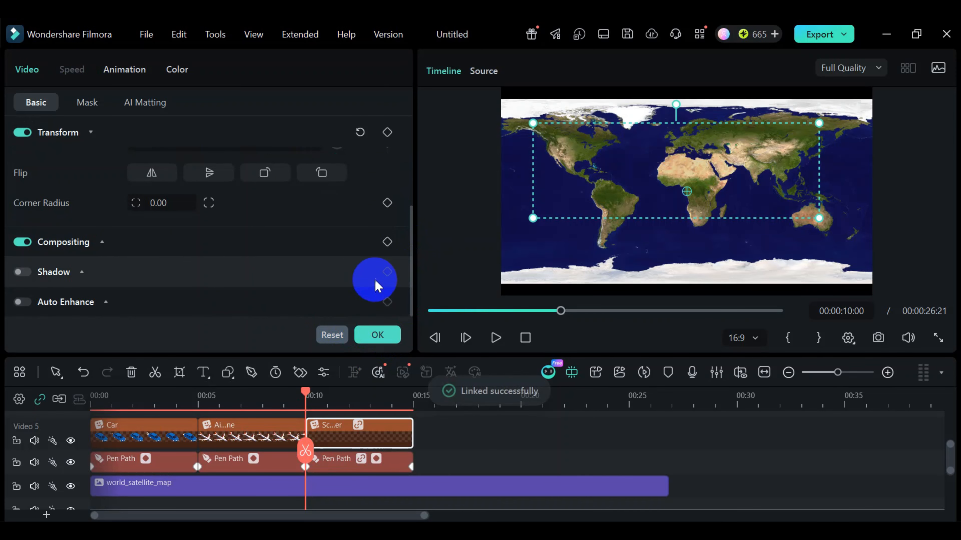
click(377, 336)
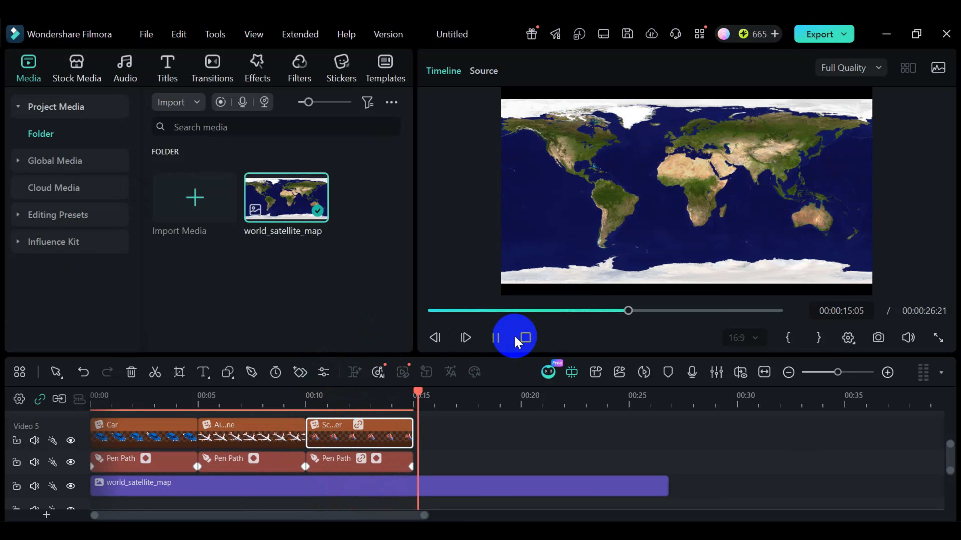
- Pause playback, go to 00:00:12:10 and flip the scooter vertically
click(494, 338)
drag(466, 395, 357, 387)
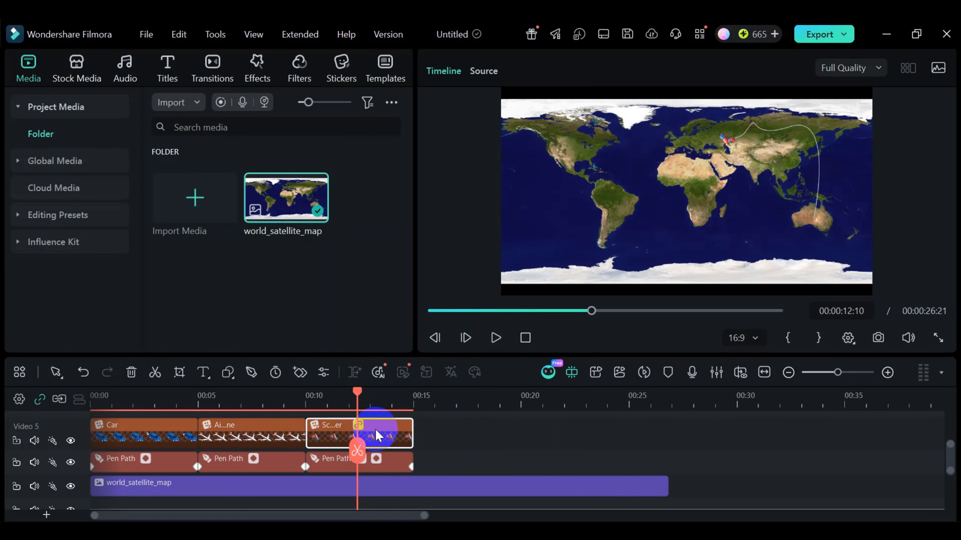
double_click(383, 440)
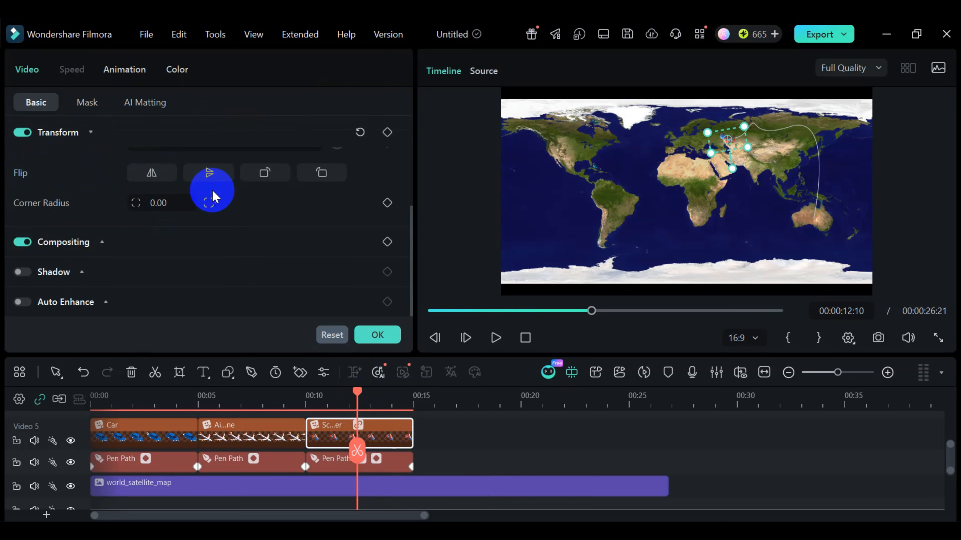
click(211, 178)
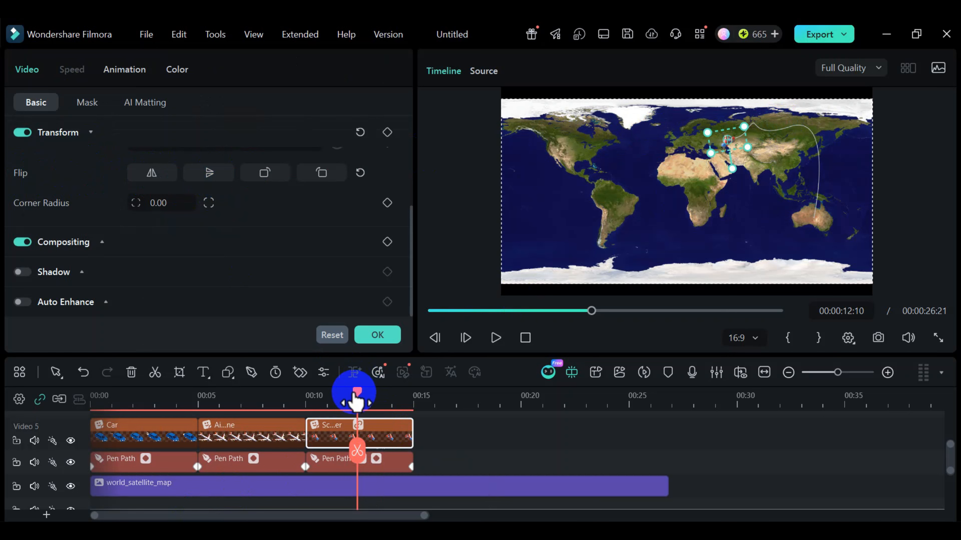
- Preview the scooter's movement in full screen from 10 s
drag(356, 395, 308, 402)
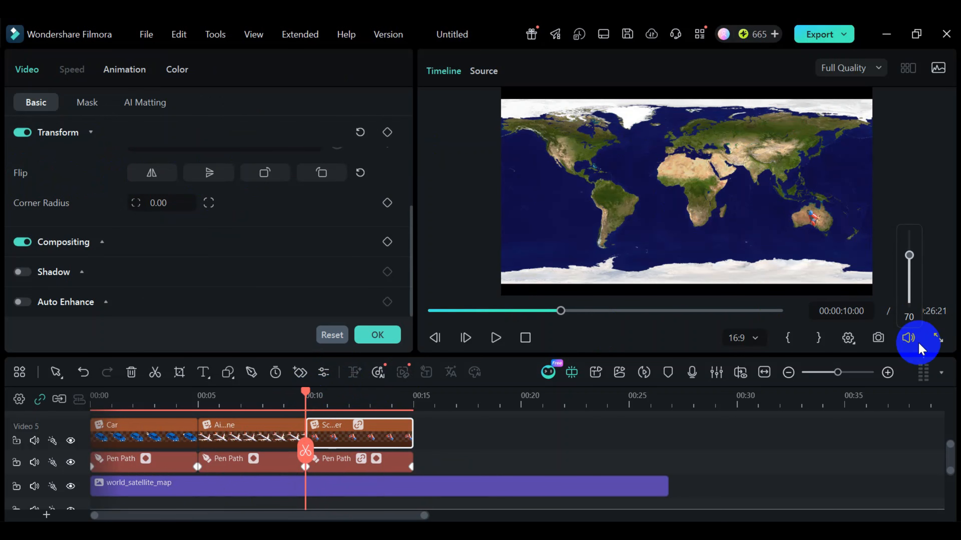
click(937, 337)
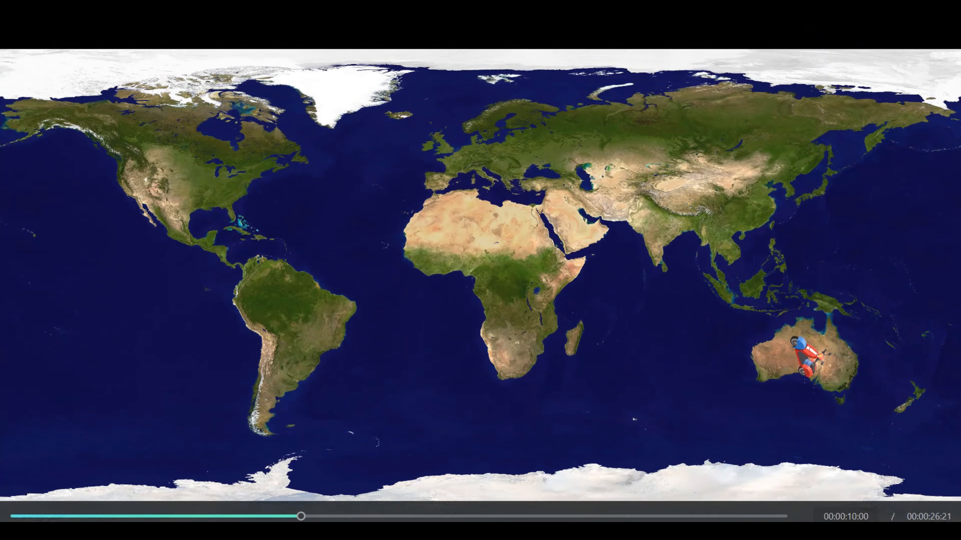
key(space)
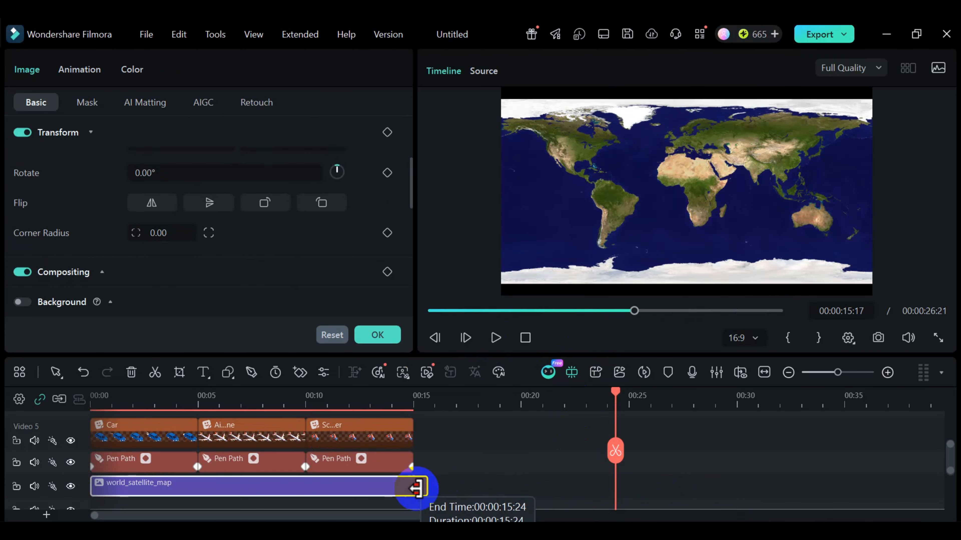
- Trim the end of the world_satellite_map clip to 00:00:15:06 and show the animation in full screen from the start
drag(417, 488, 414, 485)
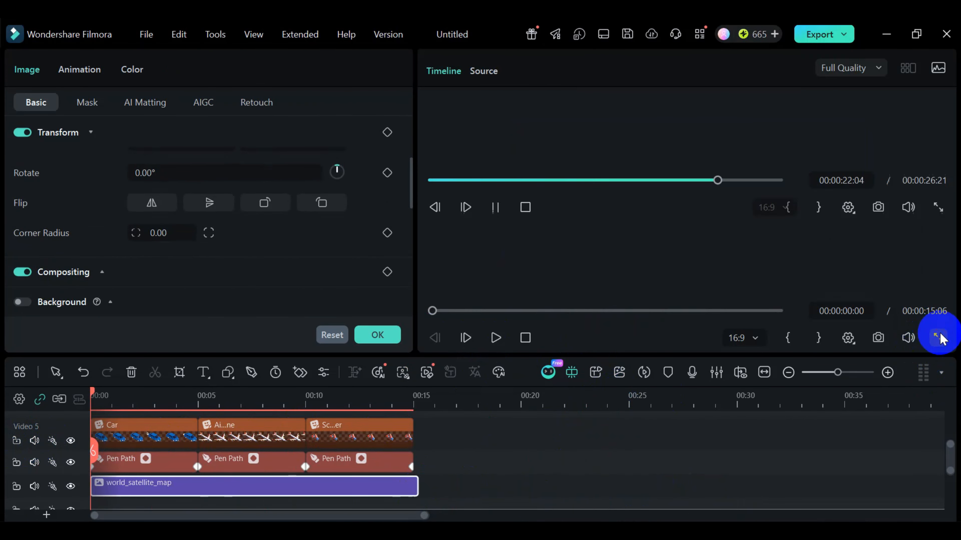
click(938, 337)
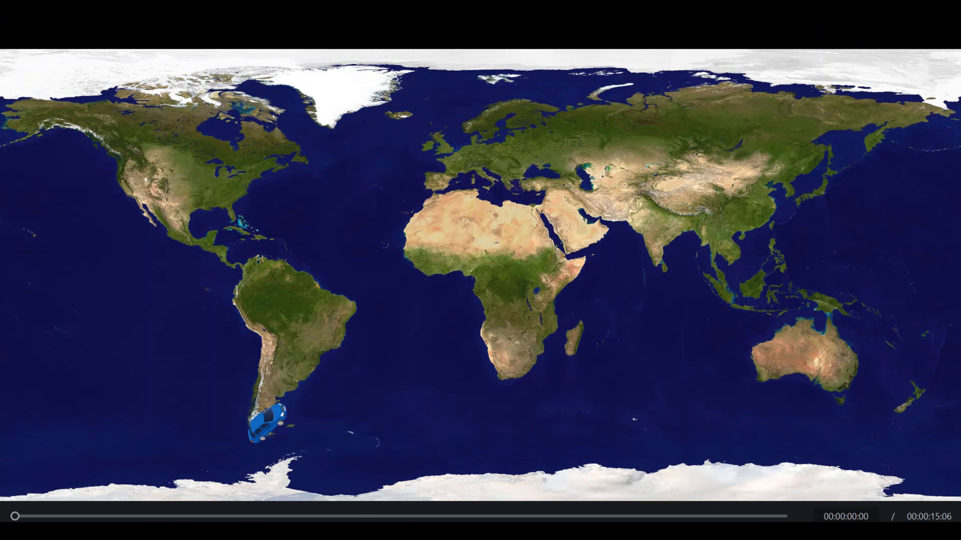